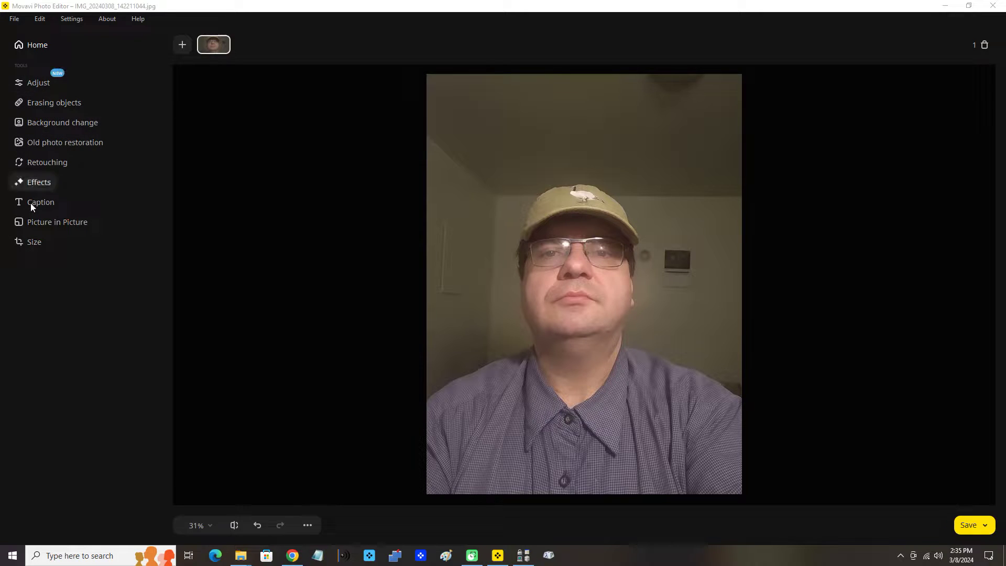
Show the Size panel's Rotate options and turn the portrait a quarter turn counterclockwise
{"action": "left_click", "coordinate": [33, 241]}
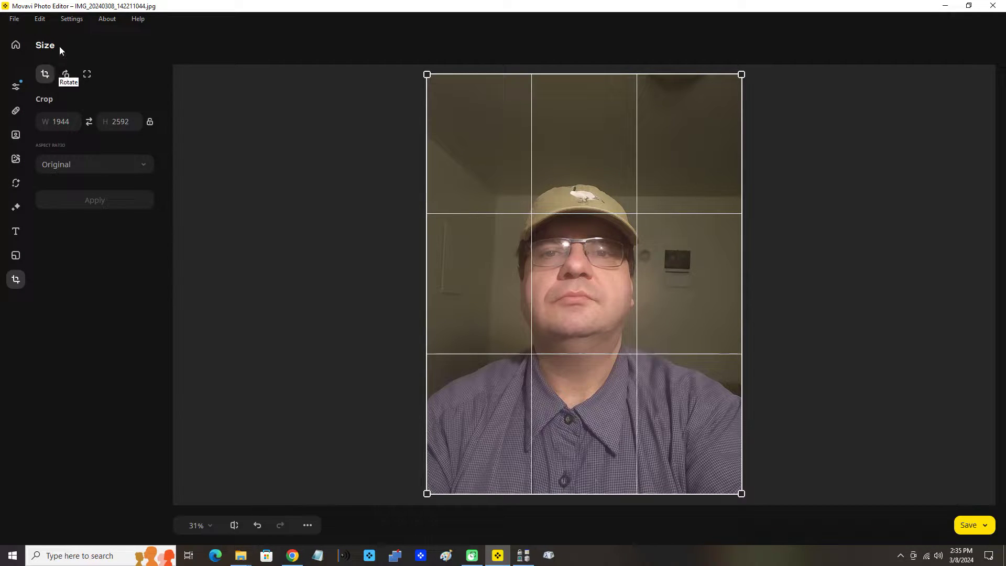
{"action": "left_click", "coordinate": [65, 74]}
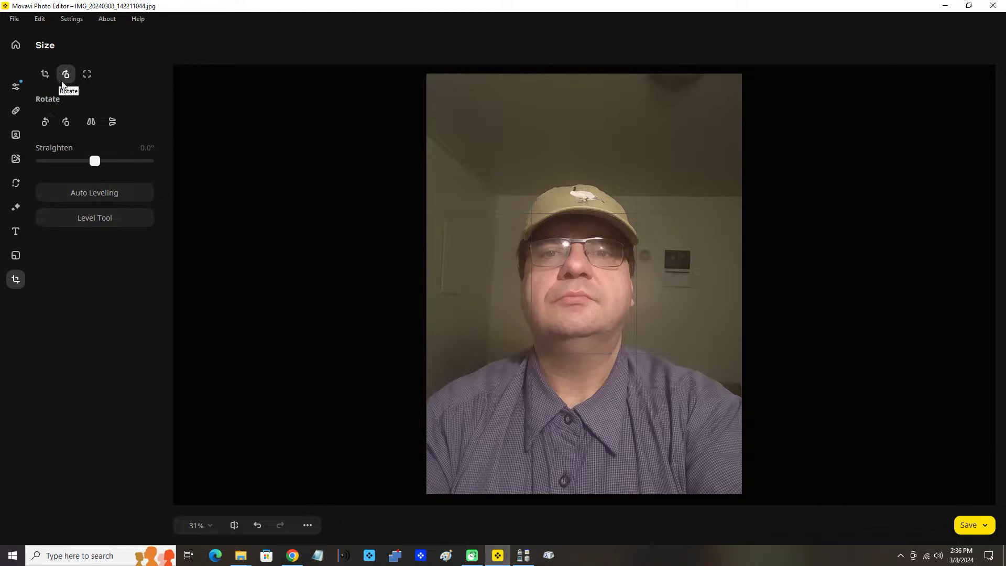
{"action": "left_click", "coordinate": [45, 122]}
{"action": "left_click", "coordinate": [46, 122]}
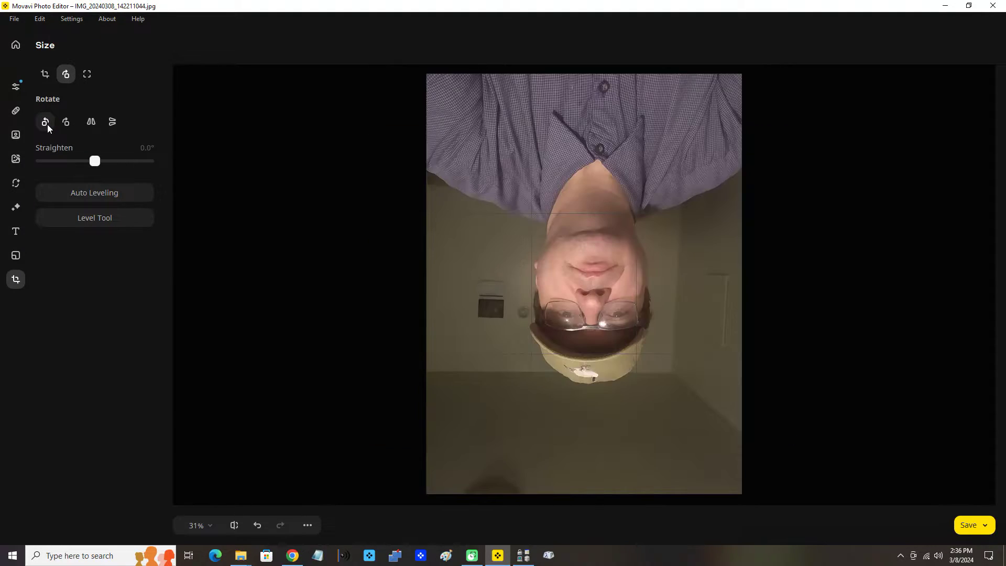
{"action": "left_click", "coordinate": [47, 124]}
{"action": "left_click", "coordinate": [47, 124]}
{"action": "left_click", "coordinate": [48, 125]}
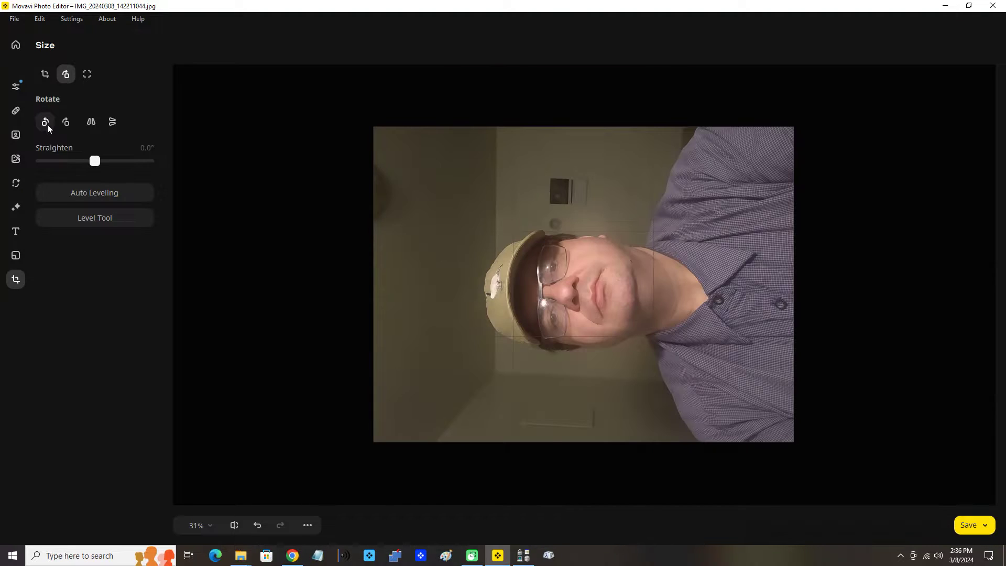
{"action": "left_click", "coordinate": [47, 124]}
{"action": "left_click", "coordinate": [47, 124]}
{"action": "left_click", "coordinate": [47, 125]}
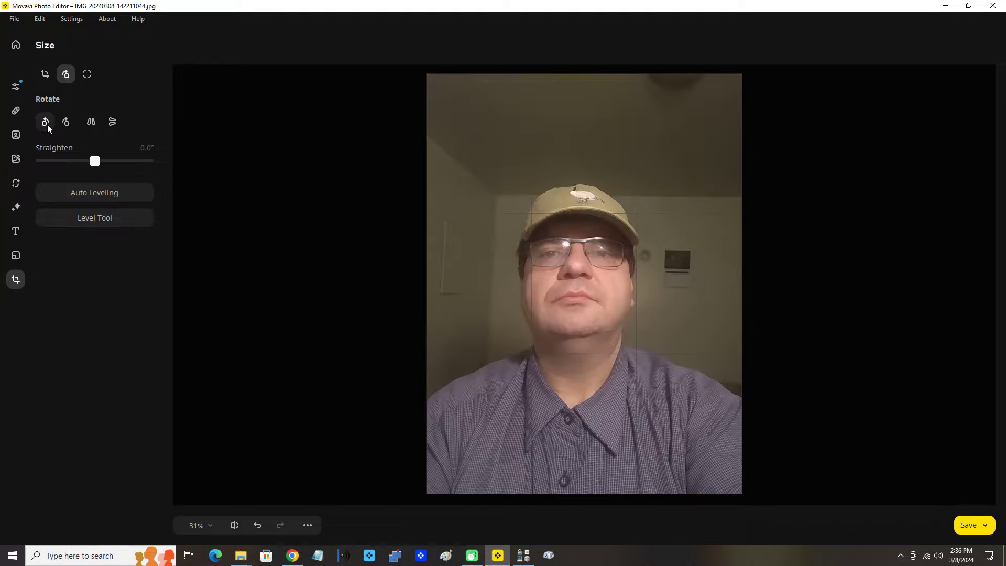
{"action": "left_click", "coordinate": [47, 124]}
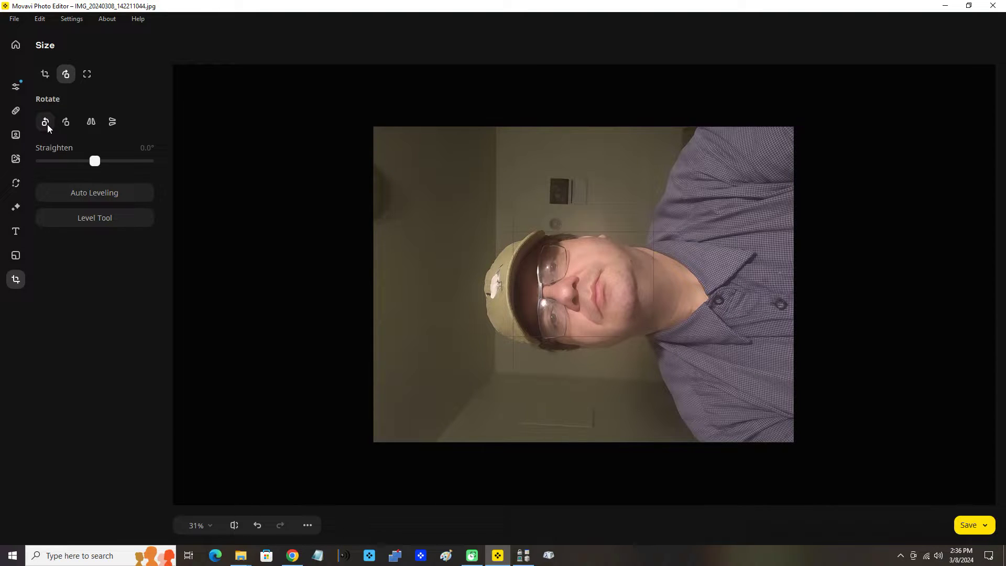
{"action": "left_click", "coordinate": [47, 124]}
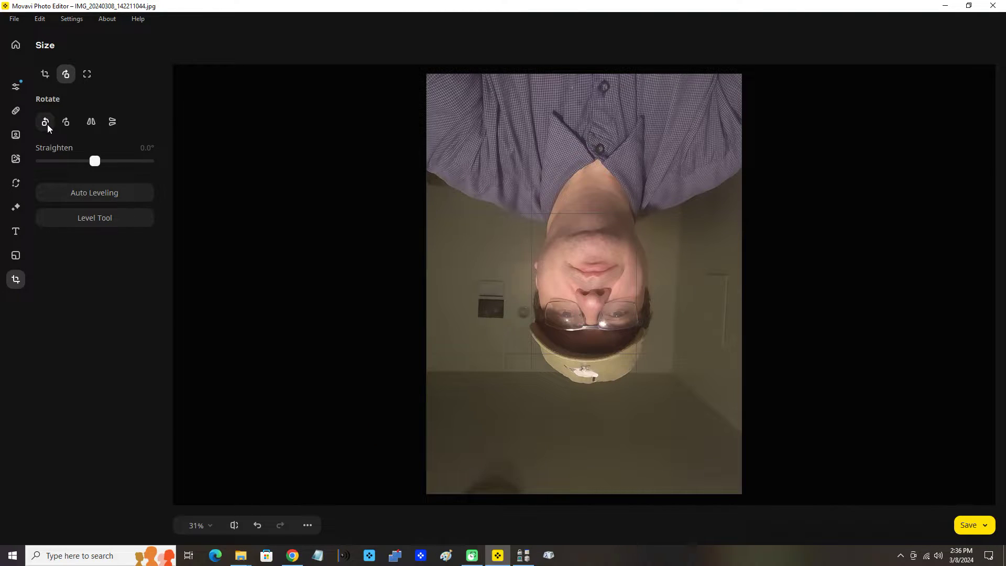
{"action": "left_click", "coordinate": [48, 125]}
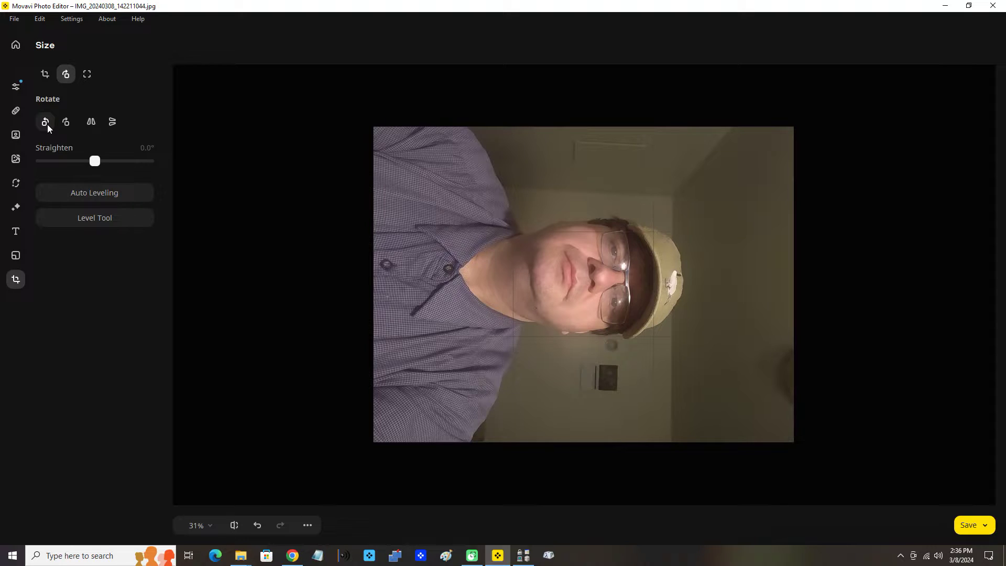
{"action": "left_click", "coordinate": [48, 124]}
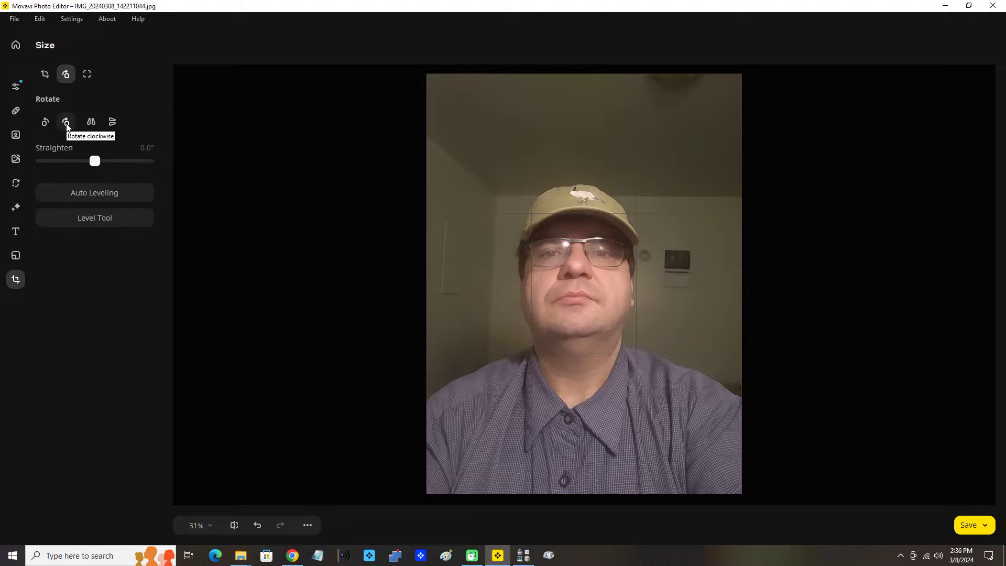
{"action": "left_click", "coordinate": [66, 122]}
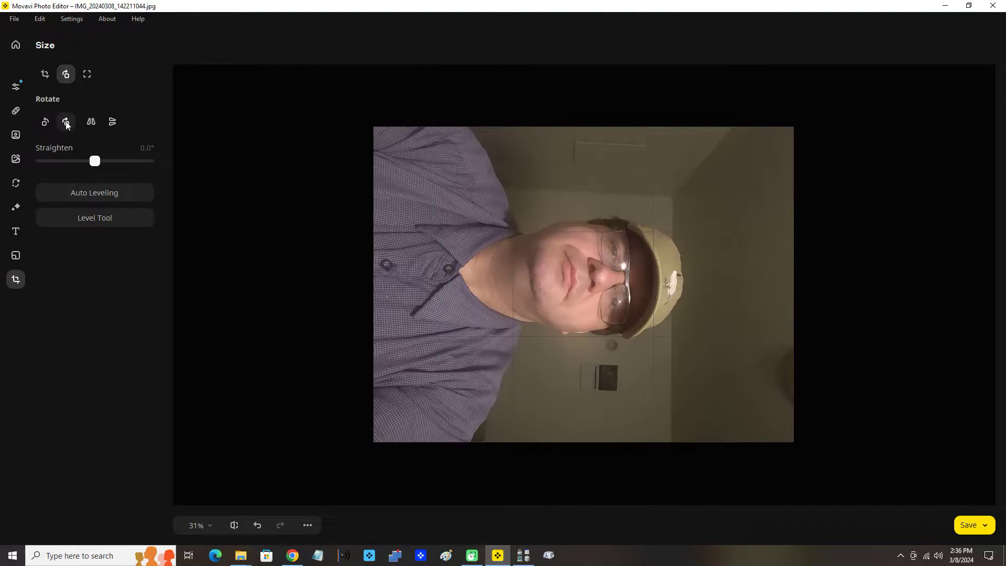
{"action": "left_click", "coordinate": [66, 122]}
{"action": "left_click", "coordinate": [66, 122]}
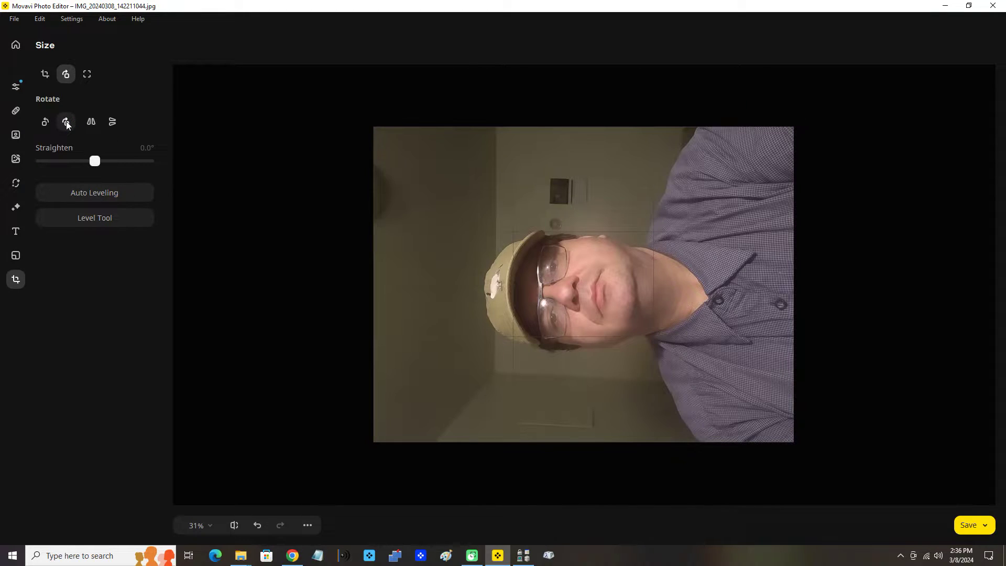
{"action": "left_click", "coordinate": [66, 122]}
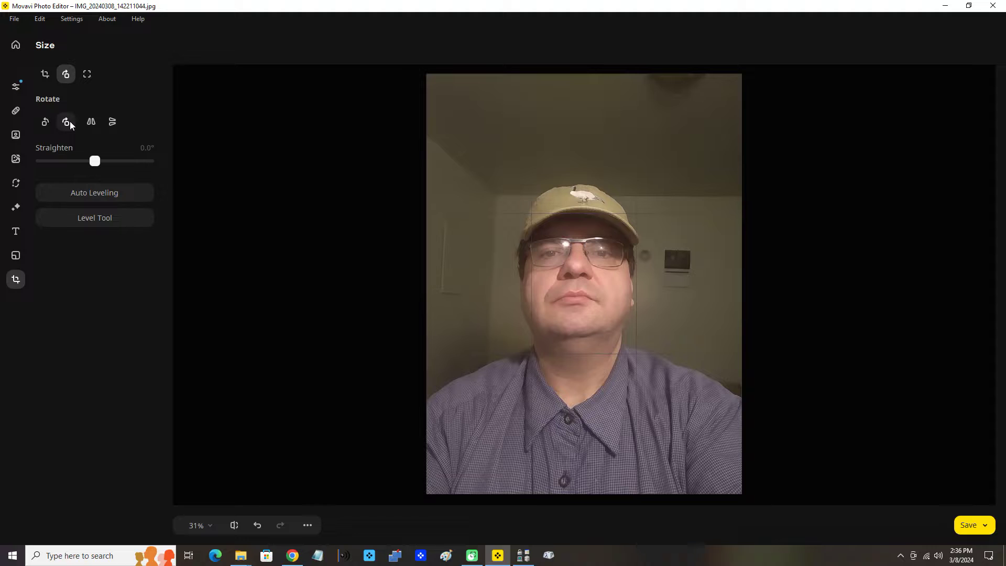
{"action": "left_click", "coordinate": [66, 122]}
{"action": "left_click", "coordinate": [66, 122]}
{"action": "left_click", "coordinate": [66, 122]}
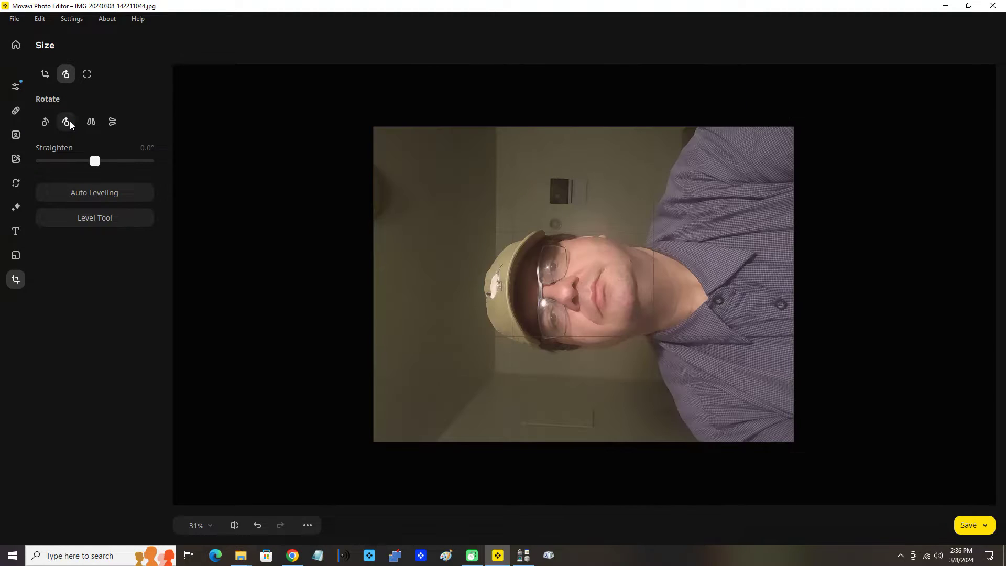
{"action": "left_click", "coordinate": [67, 122]}
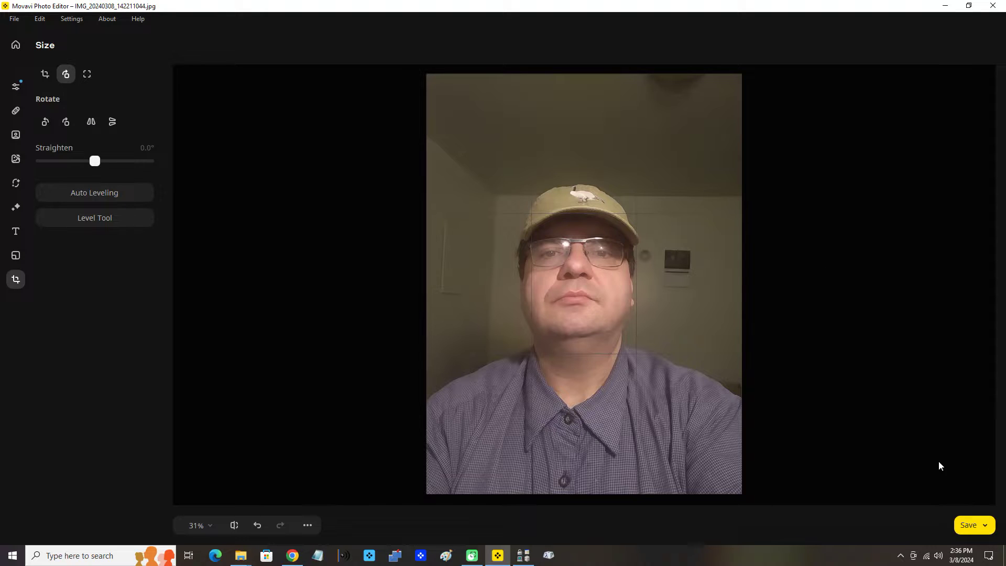
{"action": "left_click", "coordinate": [92, 123]}
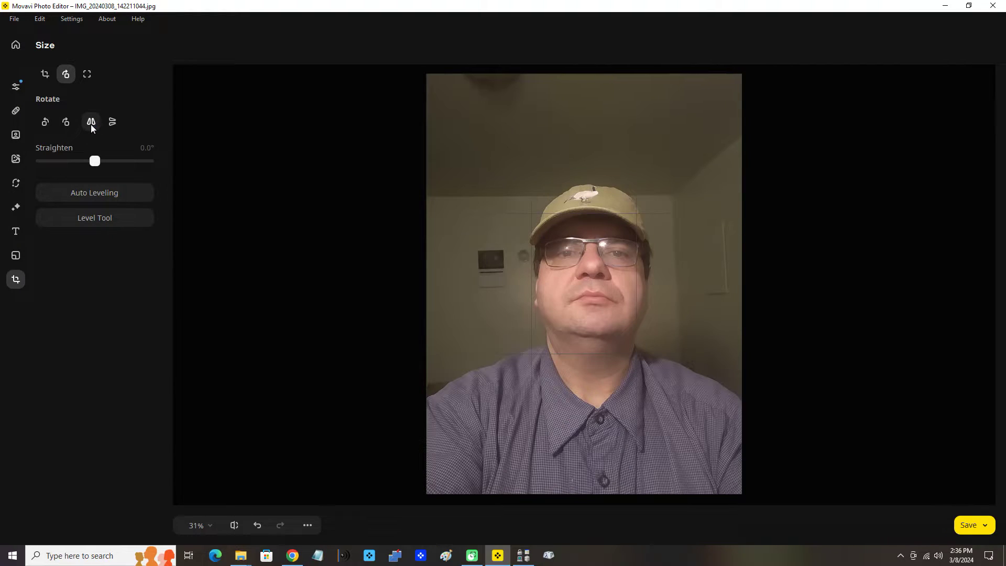
{"action": "left_click", "coordinate": [91, 124]}
{"action": "left_click", "coordinate": [91, 124]}
{"action": "left_click", "coordinate": [92, 124]}
{"action": "left_click", "coordinate": [92, 124]}
{"action": "left_click", "coordinate": [92, 125]}
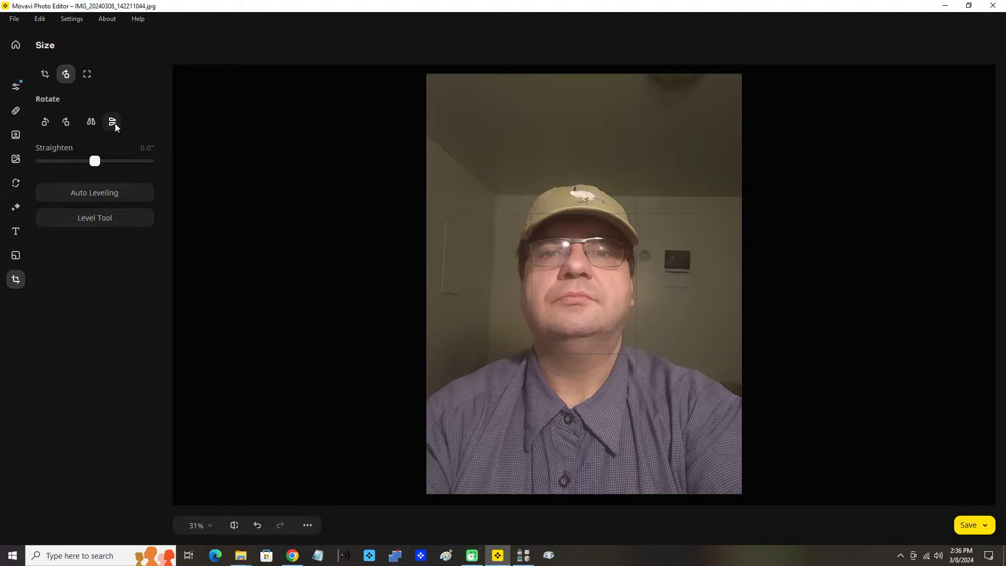
{"action": "left_click", "coordinate": [113, 124]}
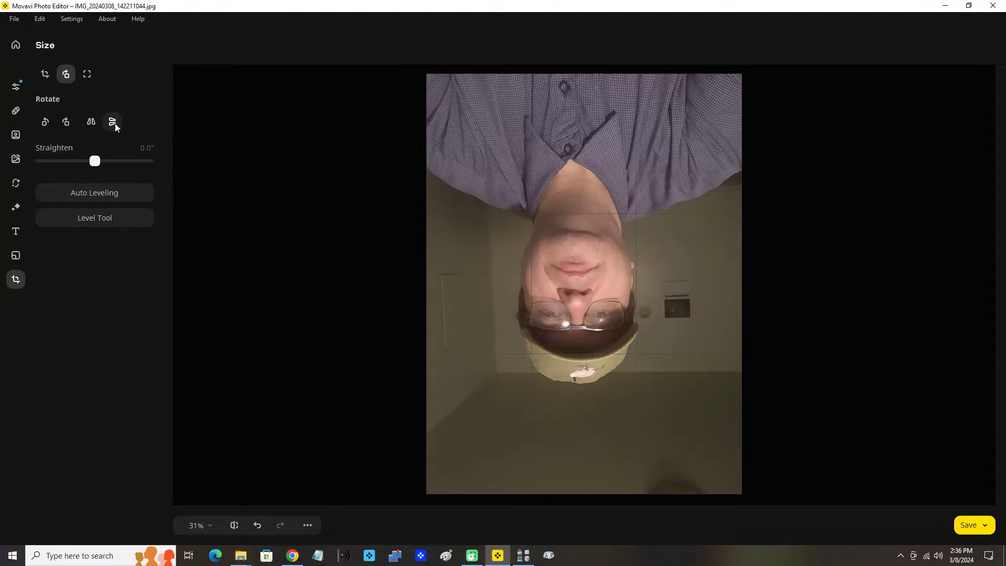
{"action": "left_click", "coordinate": [115, 124]}
{"action": "left_click", "coordinate": [115, 124]}
{"action": "left_click", "coordinate": [115, 124]}
{"action": "left_click", "coordinate": [115, 124]}
{"action": "left_click", "coordinate": [115, 124]}
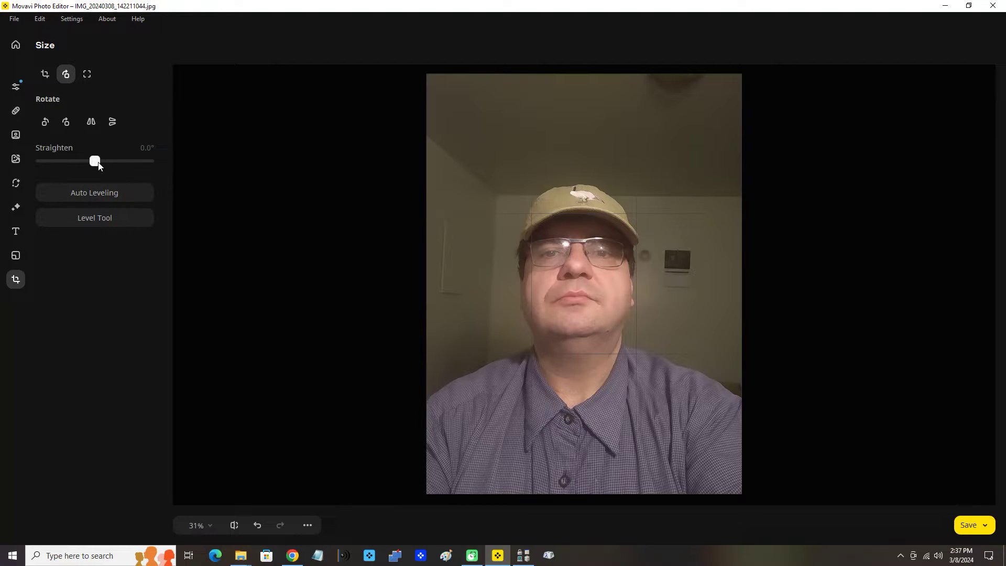
Tilt the portrait with the Straighten slider, undo it back to 0.0°, and bring up the '...' menu
{"action": "left_click_drag", "start_coordinate": [99, 166], "coordinate": [166, 183]}
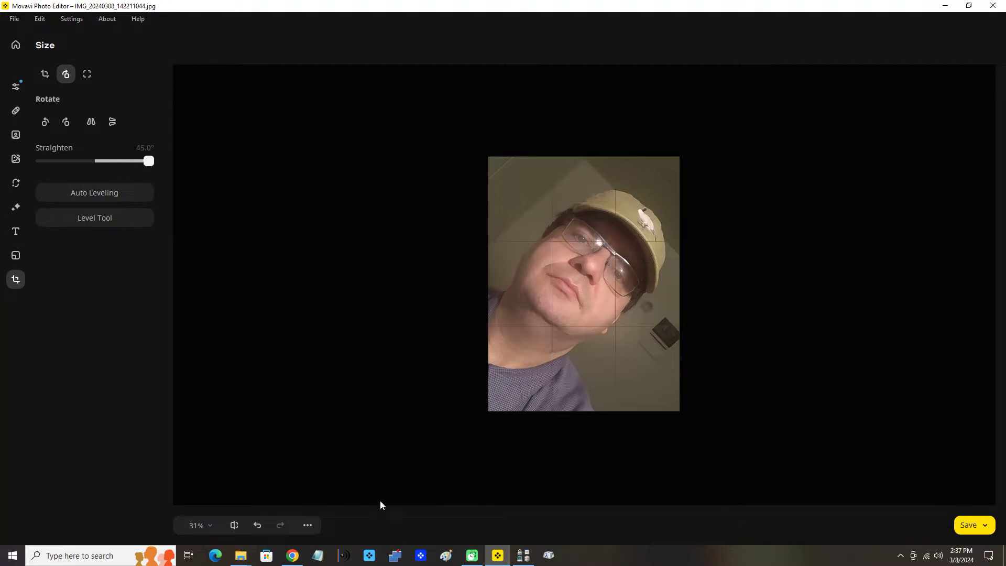
{"action": "left_click", "coordinate": [258, 526]}
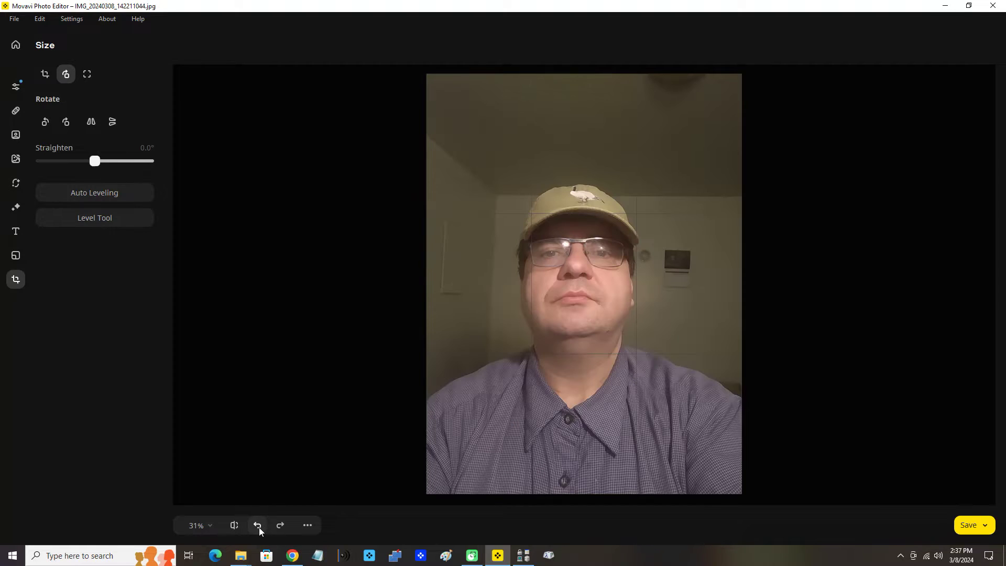
{"action": "left_click", "coordinate": [309, 526]}
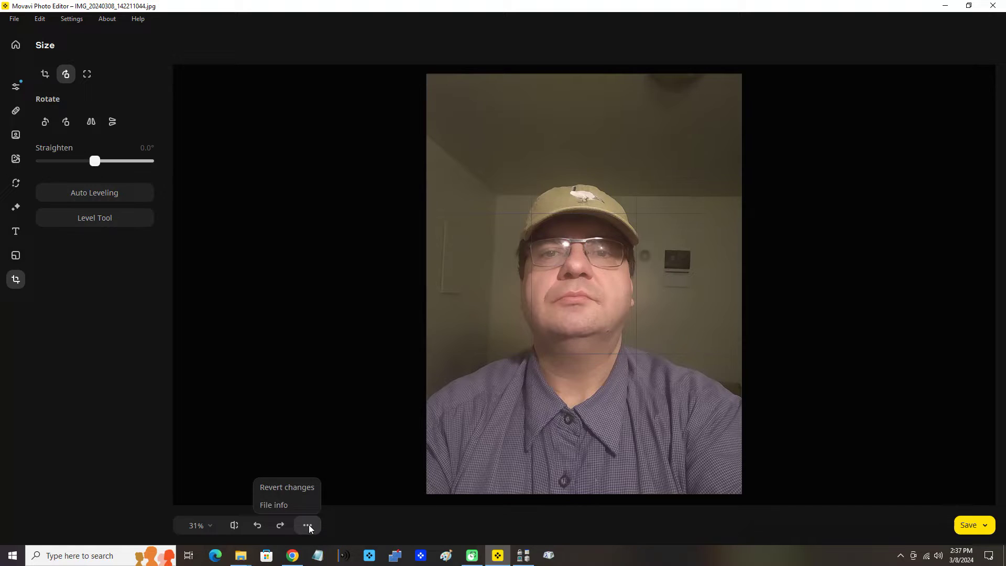
Revert all changes to the portrait, then apply Auto Leveling, which straightens it 0.2°
{"action": "left_click", "coordinate": [308, 488]}
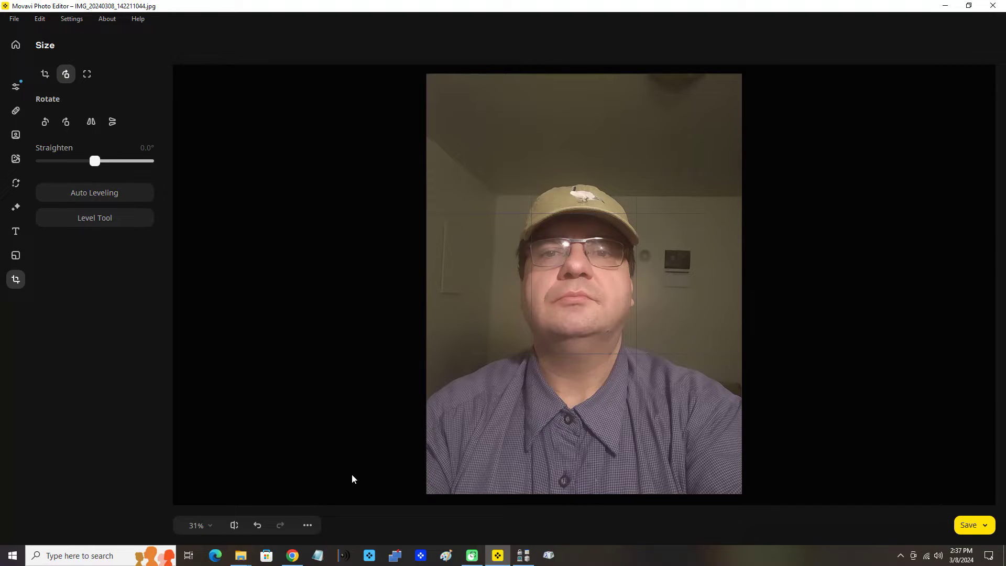
{"action": "left_click", "coordinate": [105, 193]}
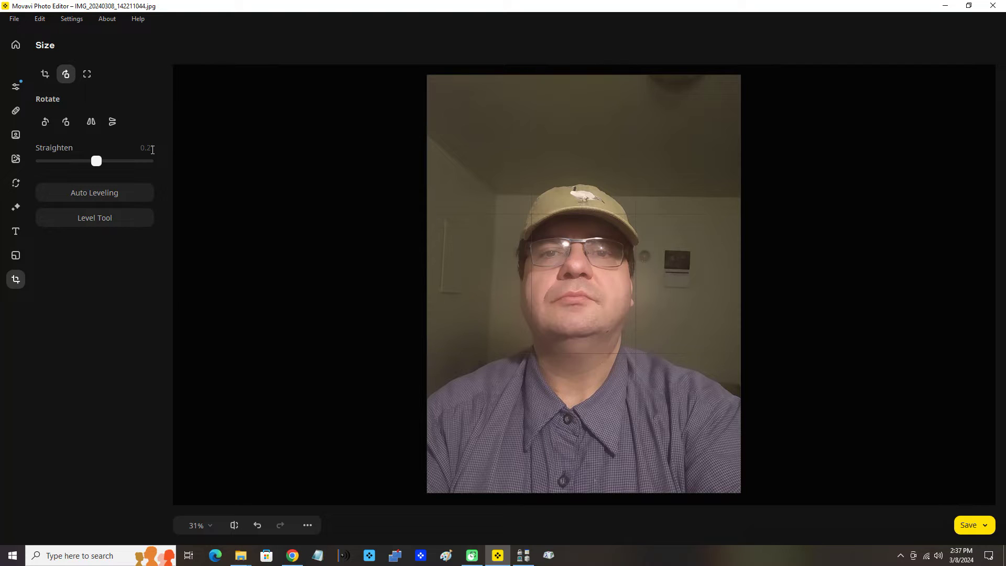
Undo the 0.2° auto-leveling back to 0.0° and switch to Level Tool line drawing
{"action": "left_click", "coordinate": [258, 526]}
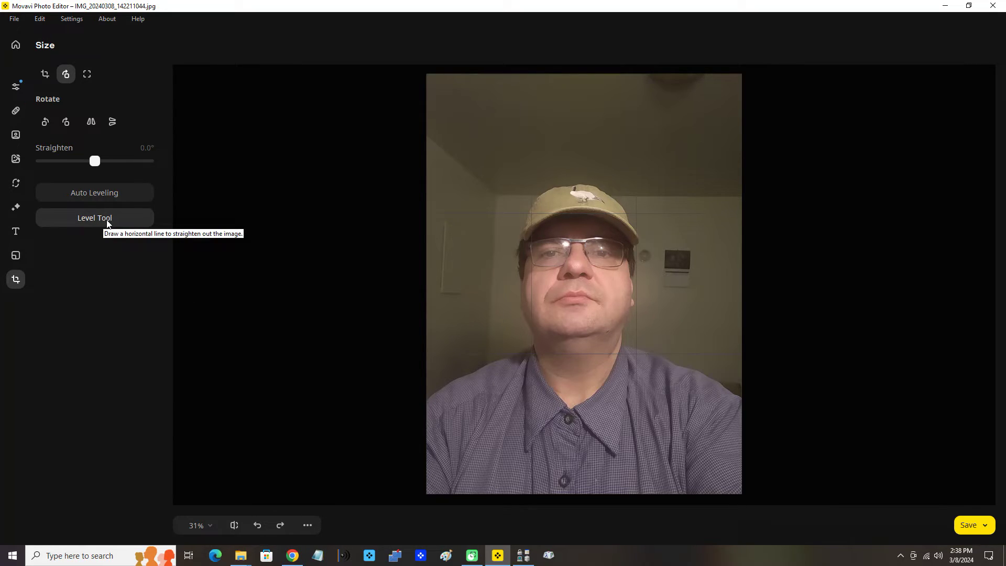
{"action": "left_click", "coordinate": [133, 221]}
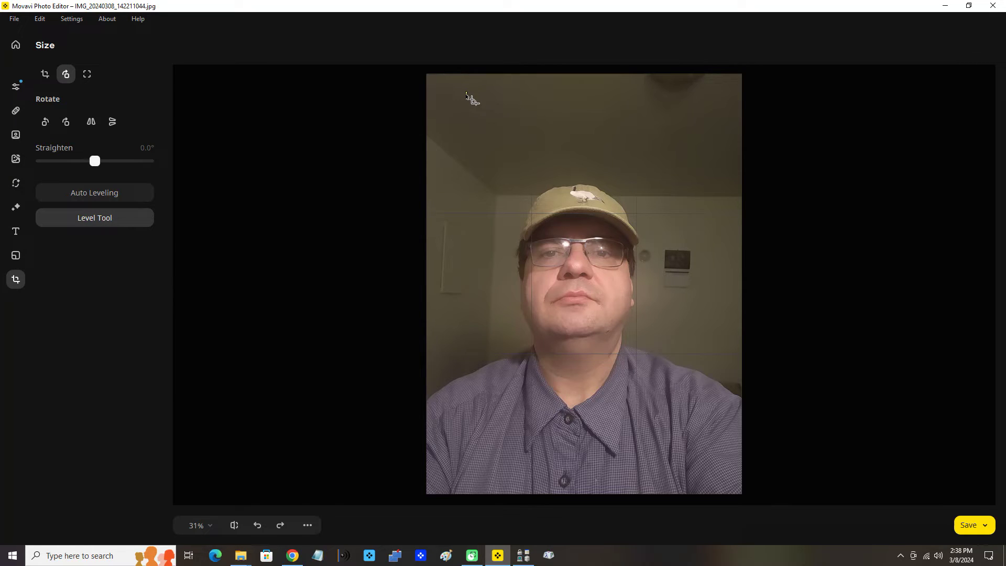
{"action": "left_click_drag", "start_coordinate": [466, 93], "coordinate": [670, 485]}
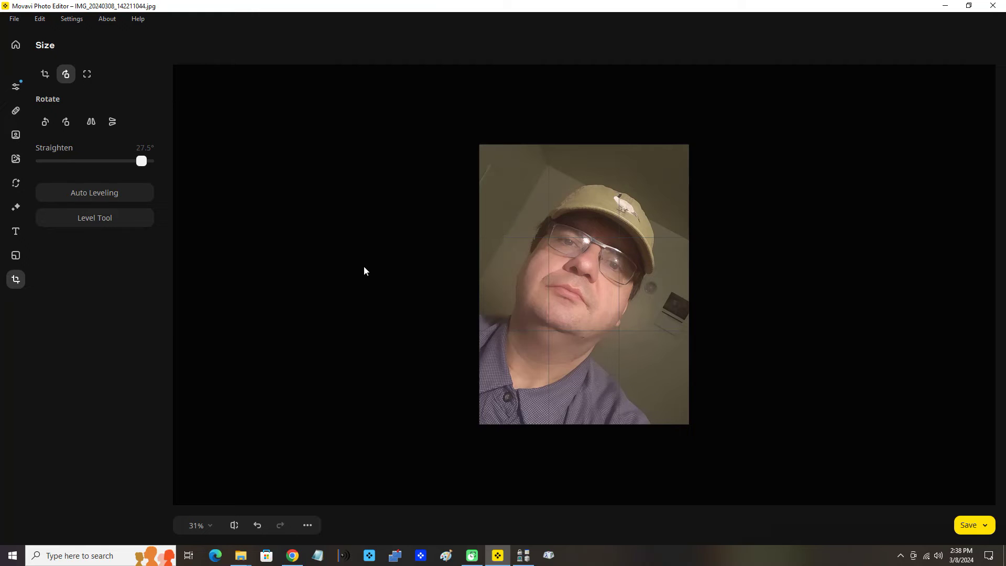
{"action": "left_click", "coordinate": [258, 525]}
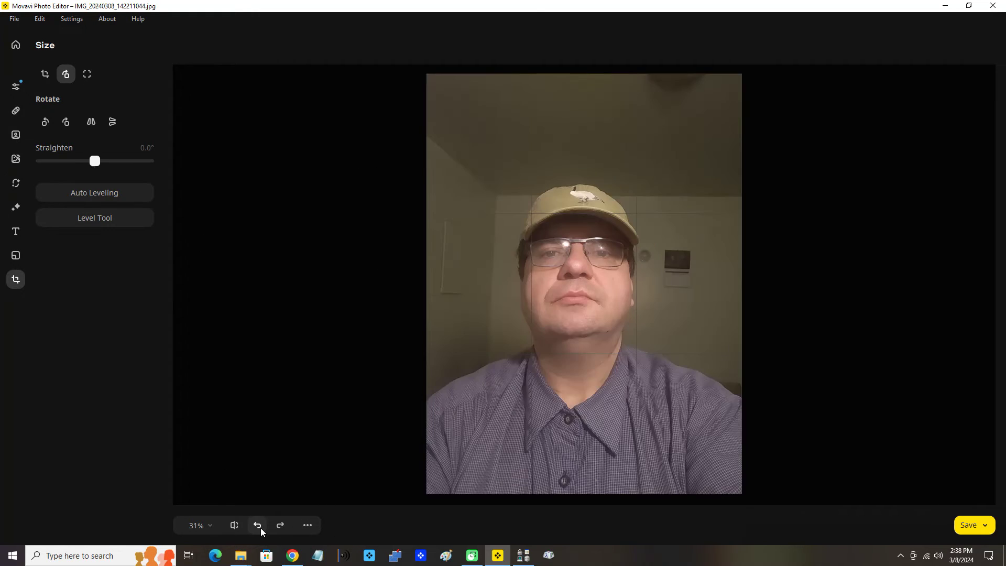
{"action": "left_click", "coordinate": [102, 219]}
{"action": "left_click_drag", "start_coordinate": [524, 88], "coordinate": [569, 223]}
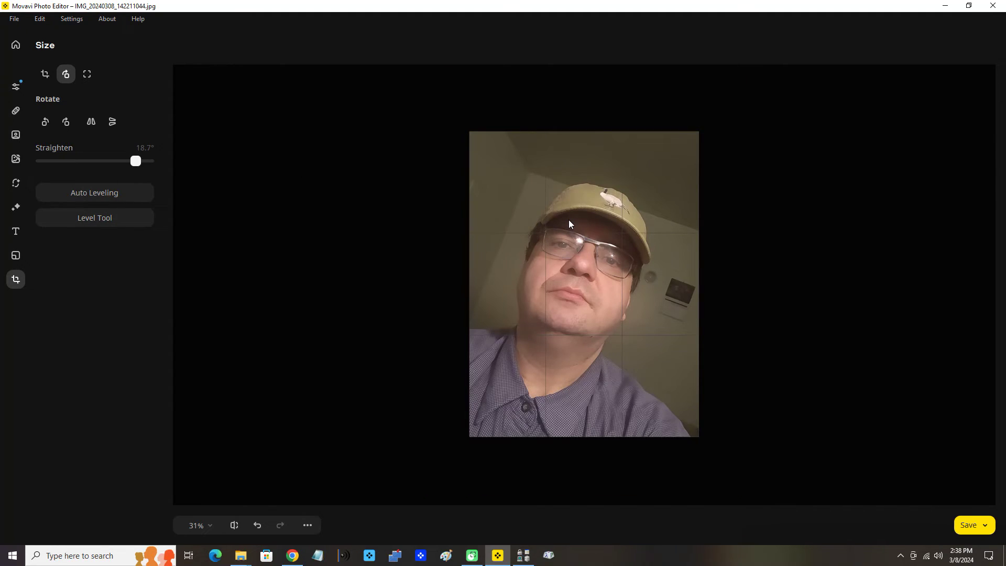
{"action": "left_click", "coordinate": [258, 526]}
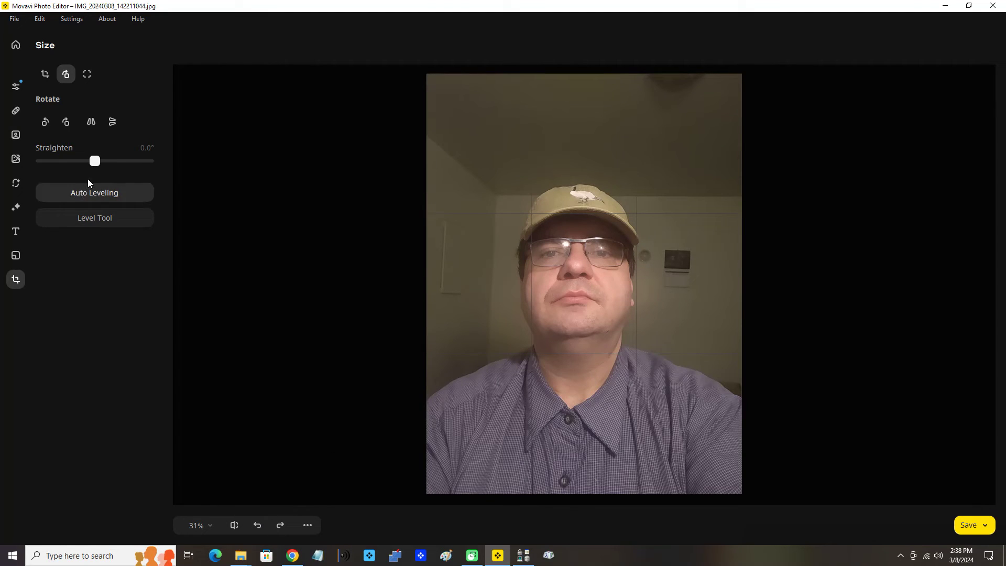
Flip the portrait horizontally and vertically several times, ending upright but mirrored left to right
{"action": "left_click", "coordinate": [92, 125]}
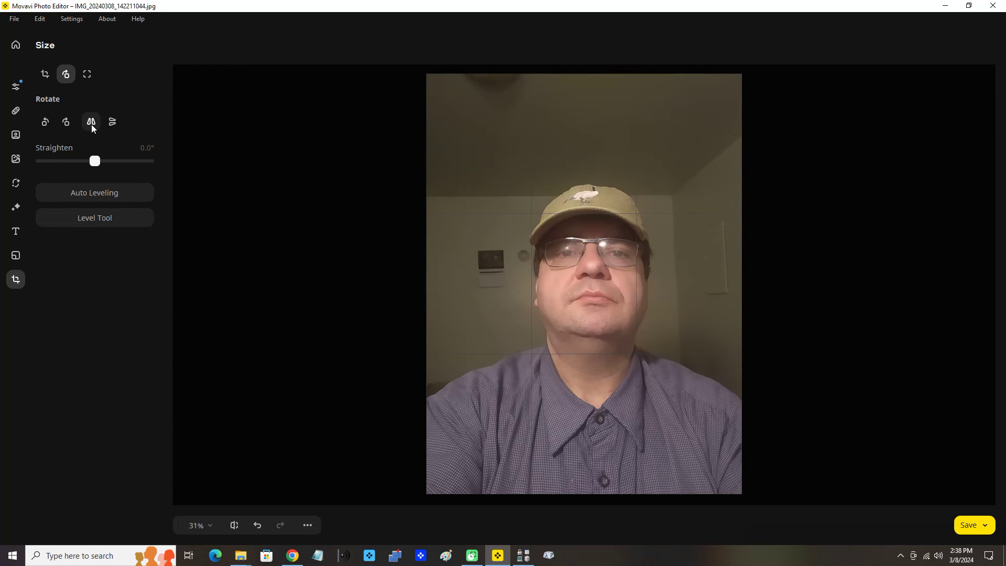
{"action": "left_click", "coordinate": [92, 126]}
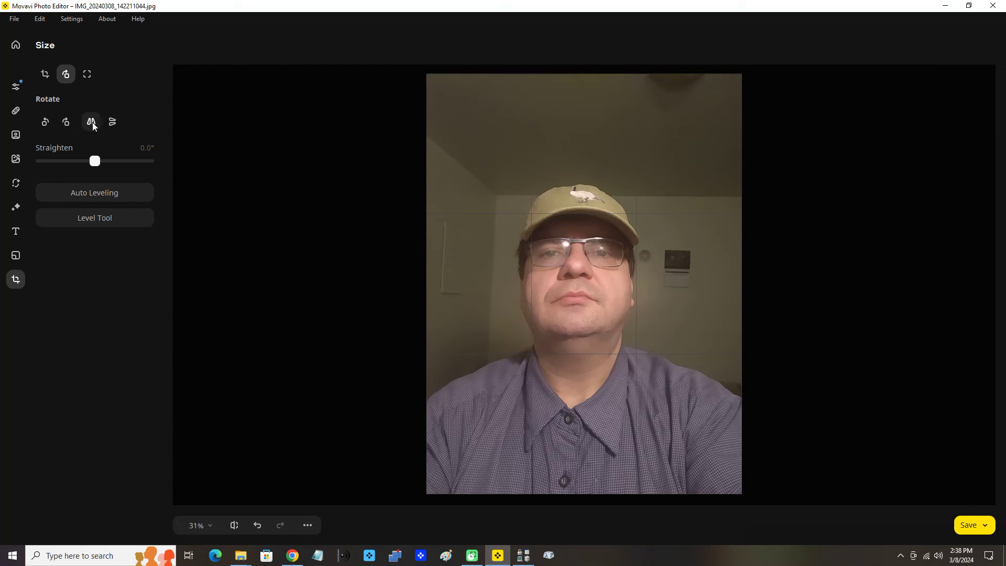
{"action": "left_click", "coordinate": [113, 121]}
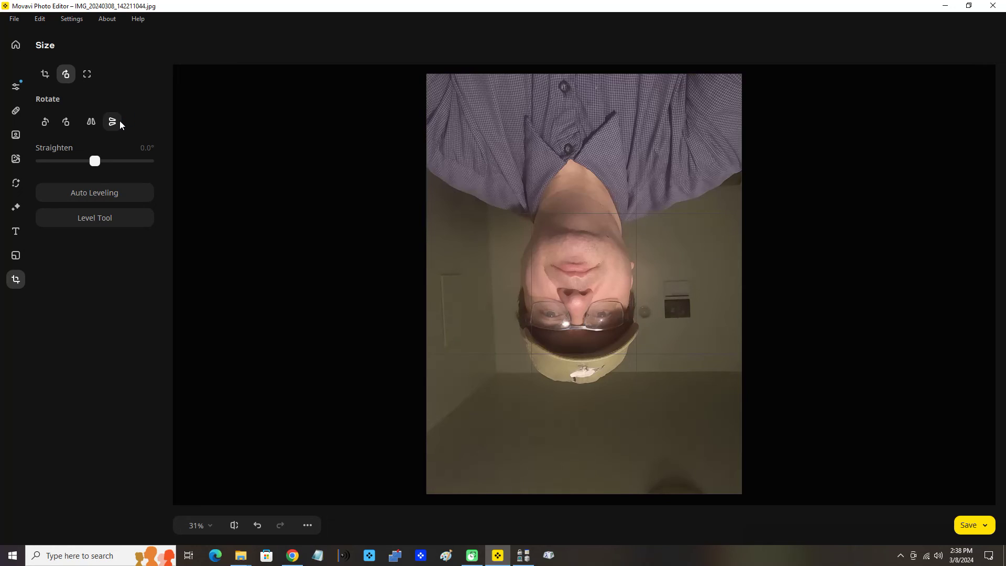
{"action": "left_click", "coordinate": [94, 128]}
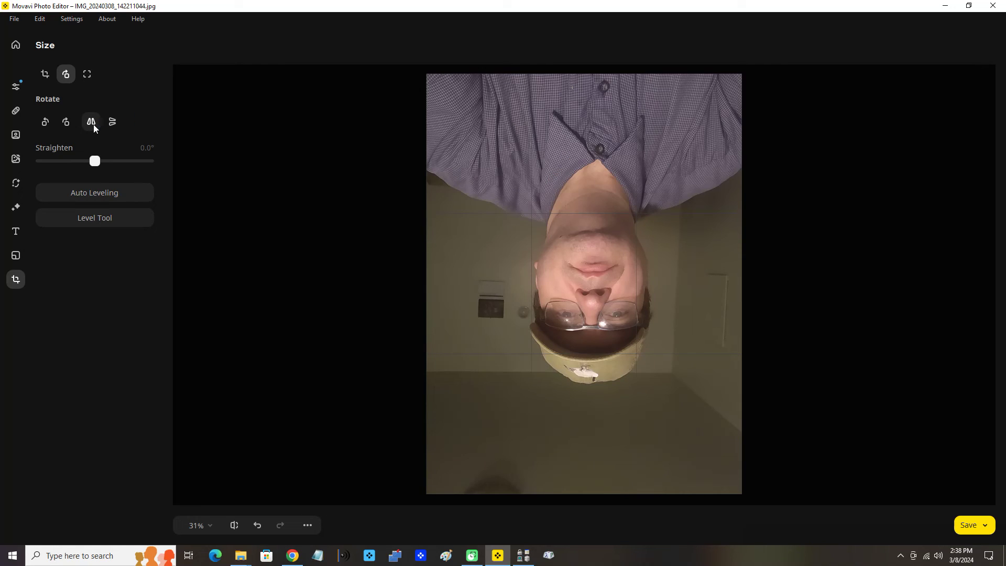
{"action": "left_click", "coordinate": [94, 126]}
{"action": "left_click", "coordinate": [93, 125]}
{"action": "left_click", "coordinate": [114, 121]}
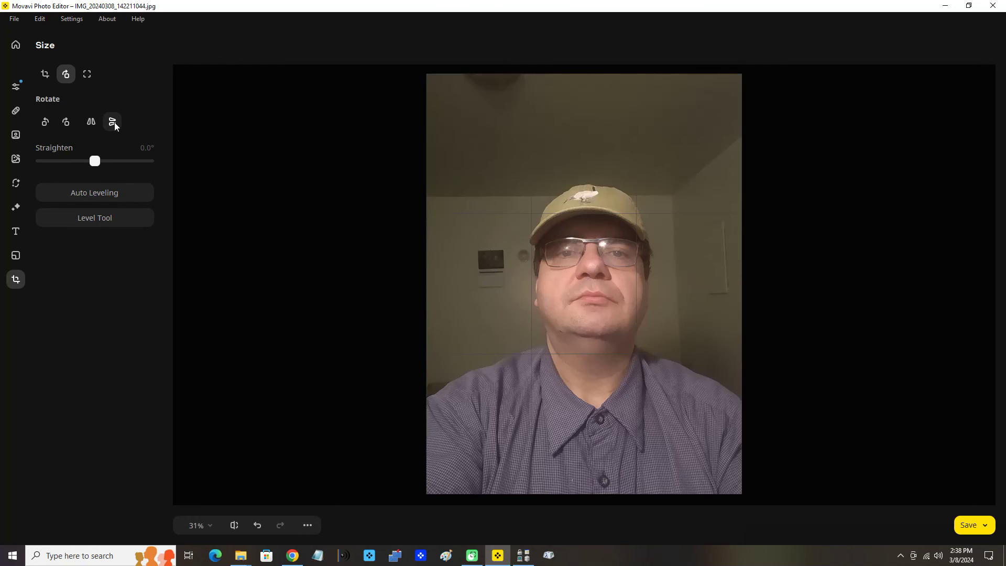